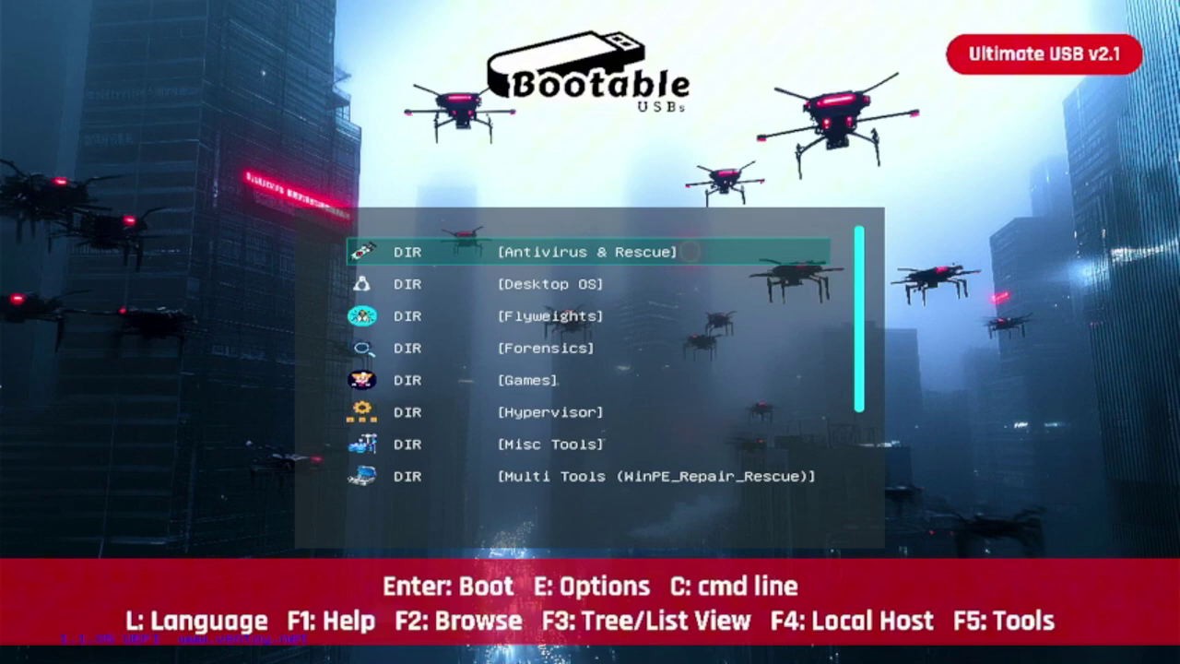
Step: Browse categories from Desktop OS to Server OS, return to Antivirus & Rescue, then stop on Misc Tools
key(Down)
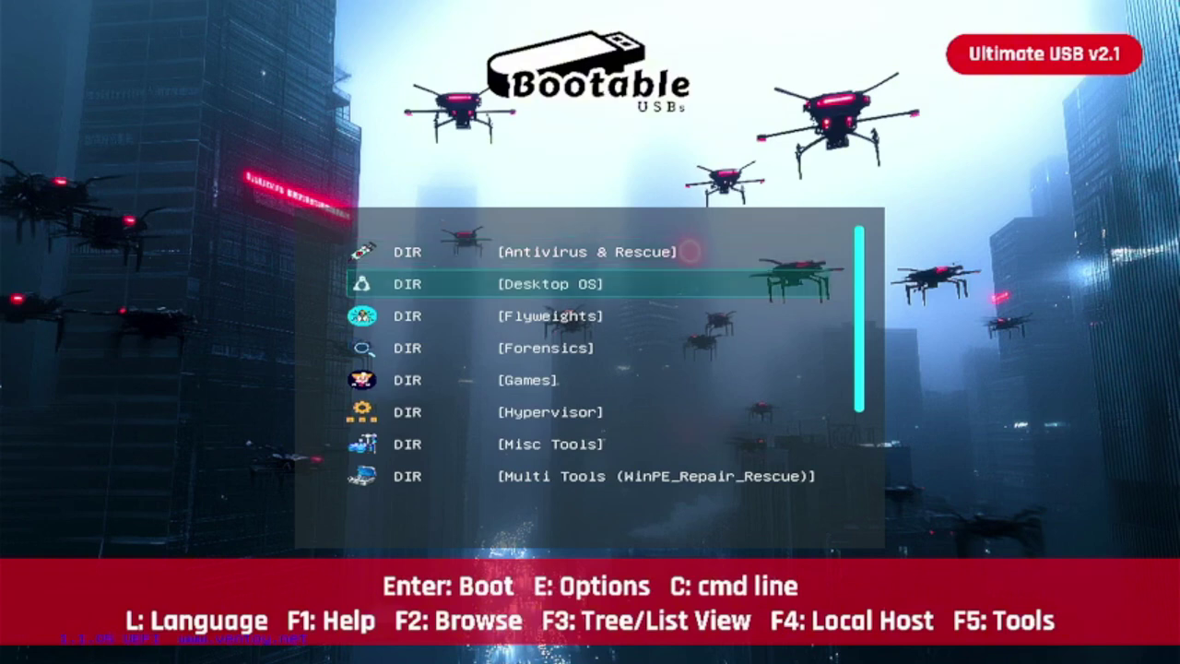
key(Down)
key(Down)
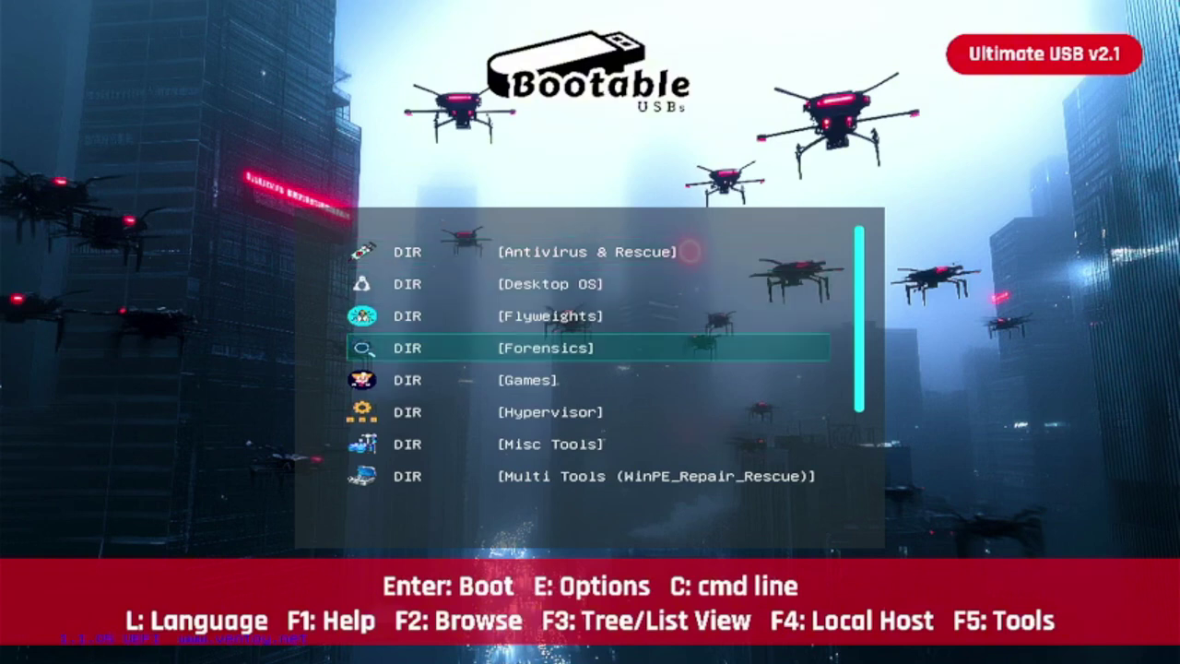
key(Down)
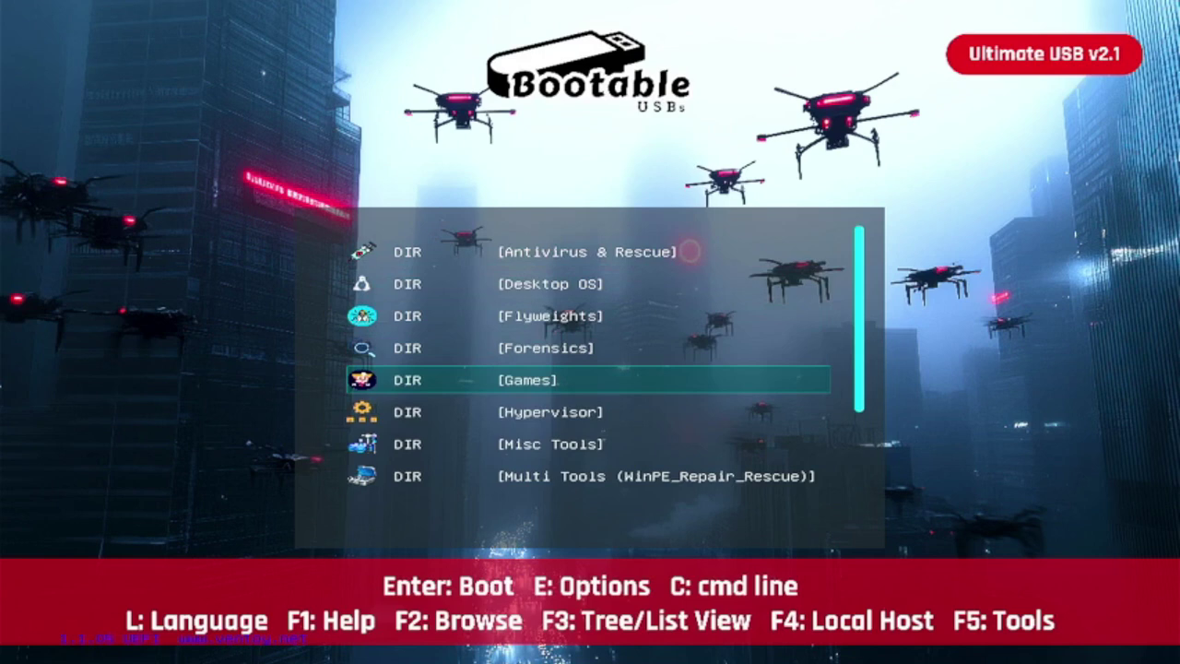
key(Down)
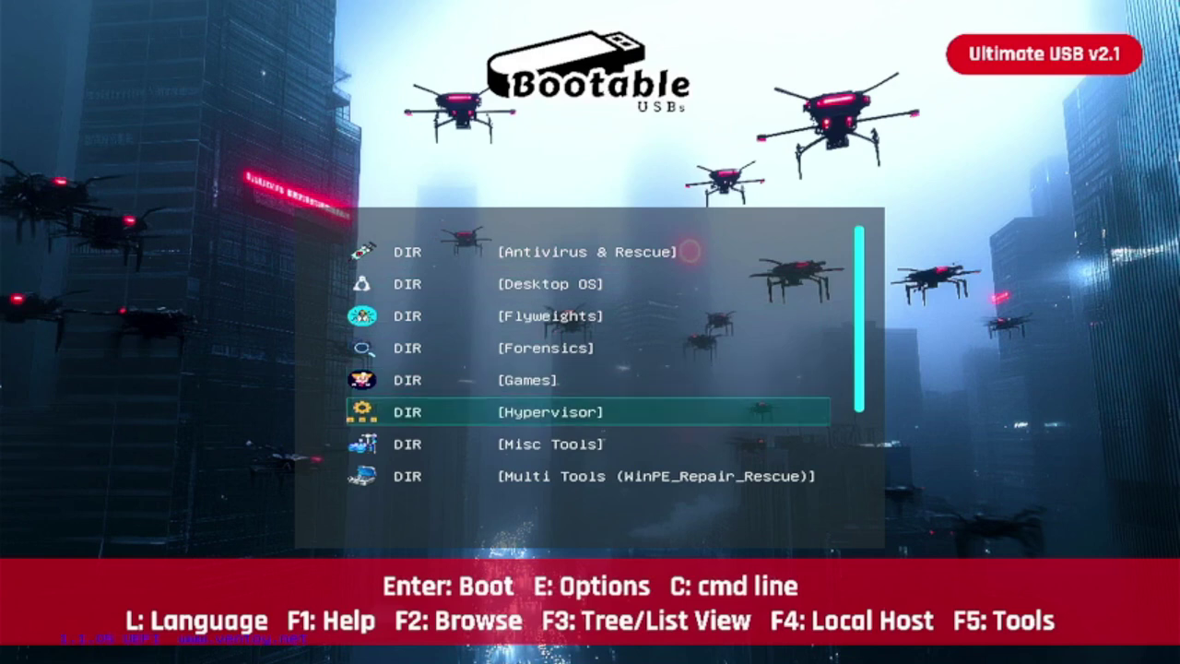
key(Down)
key(Down)
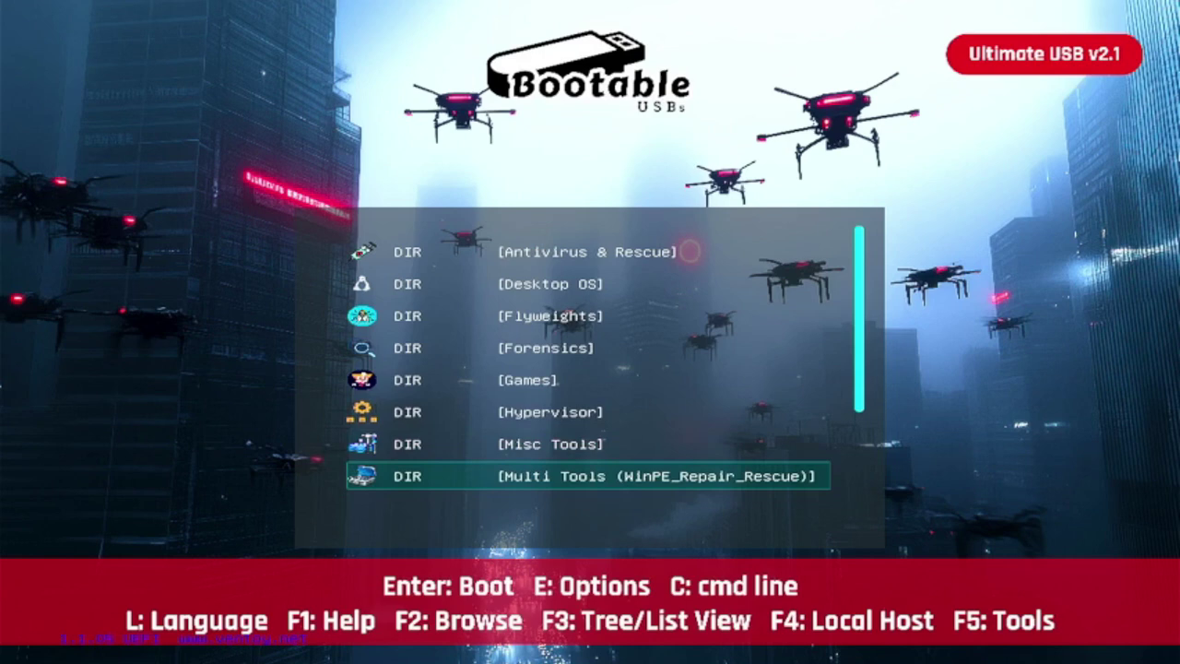
key(Down)
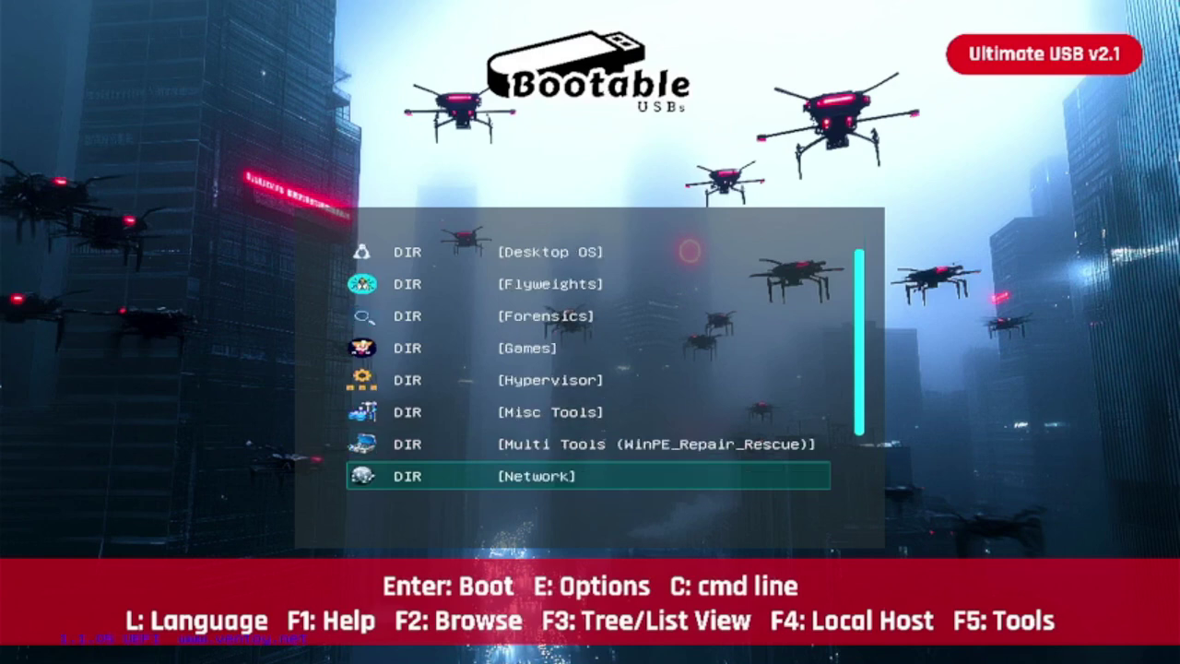
key(Down)
key(Down)
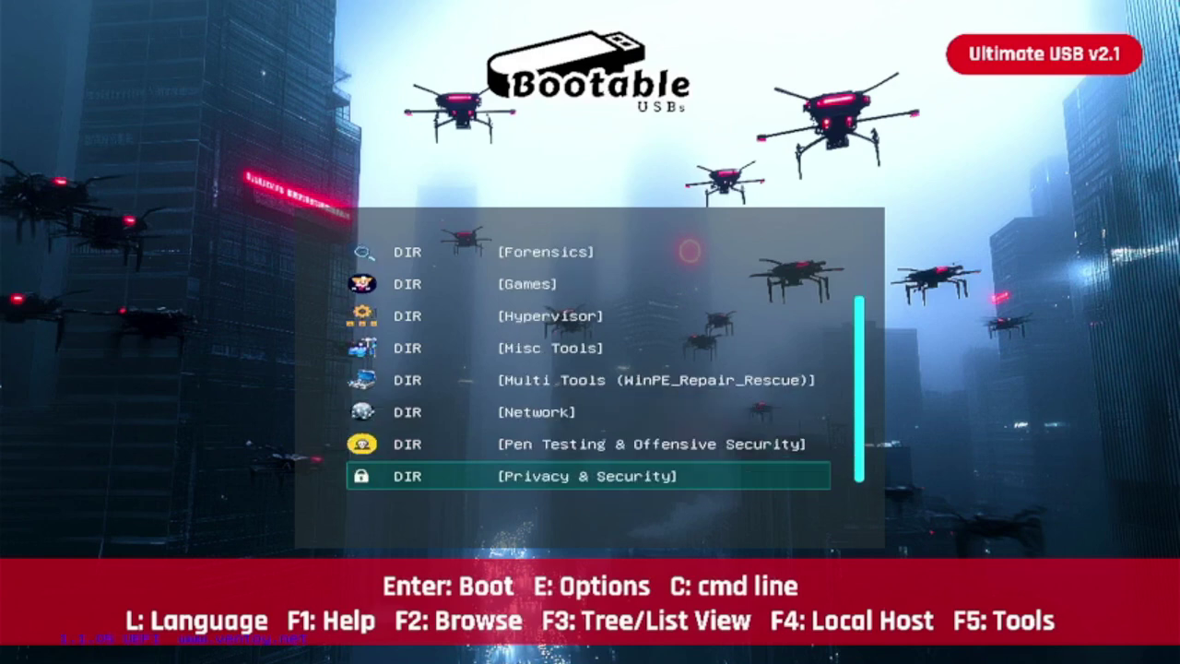
key(Up)
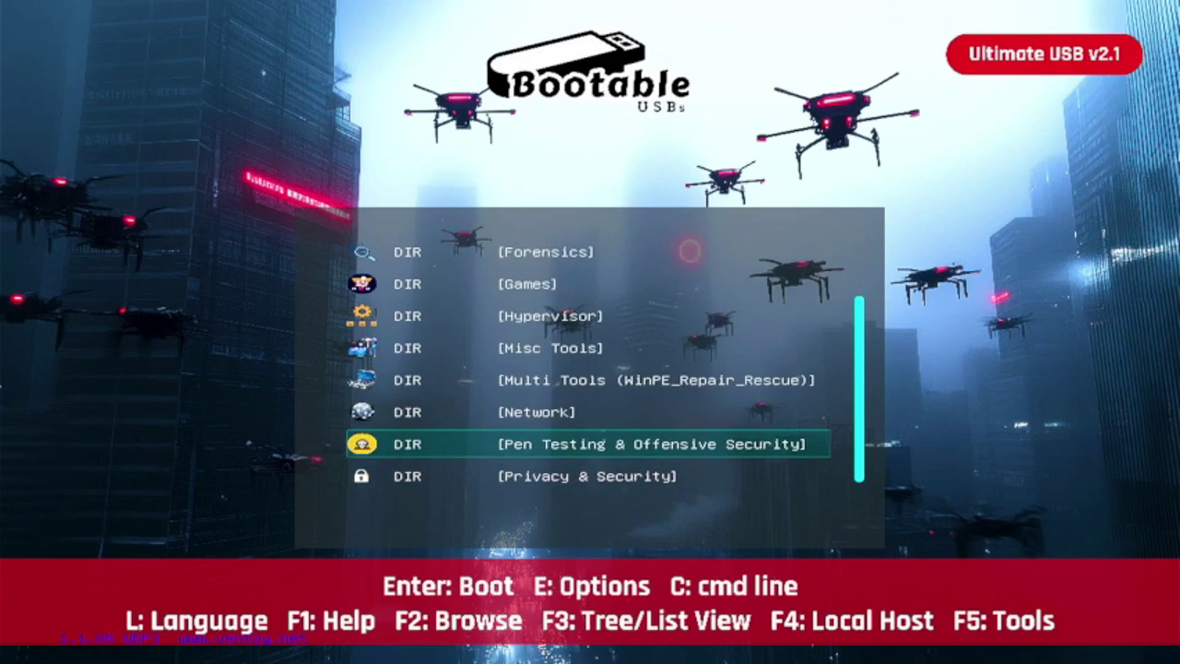
key(Down)
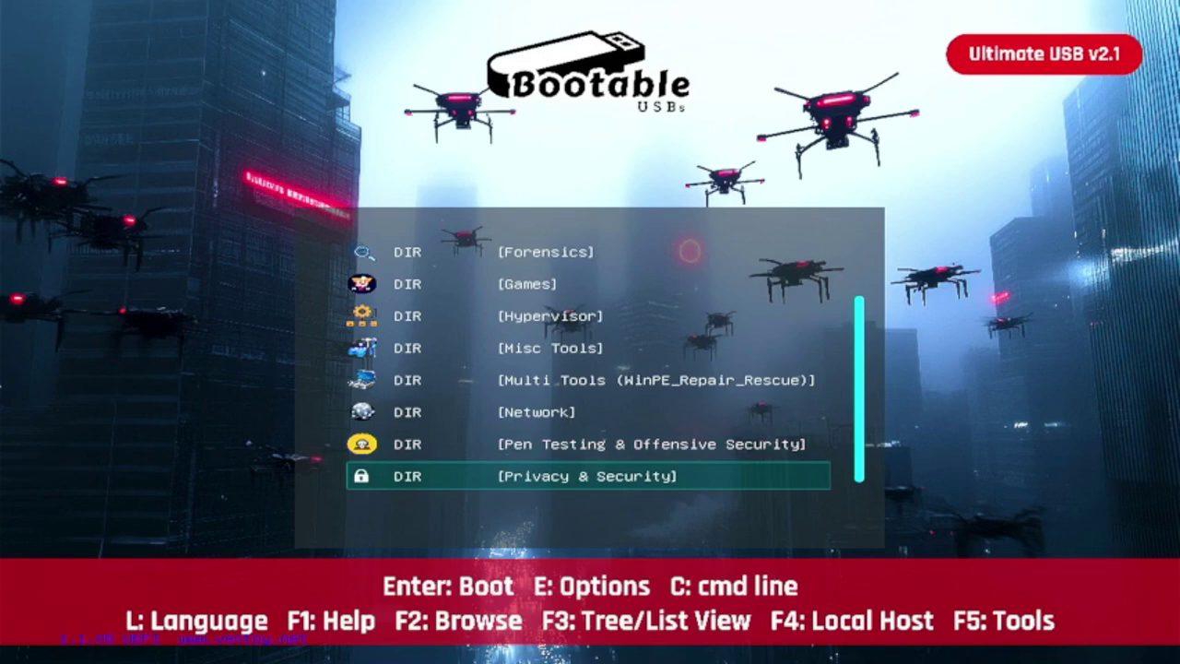
key(Down)
key(Down)
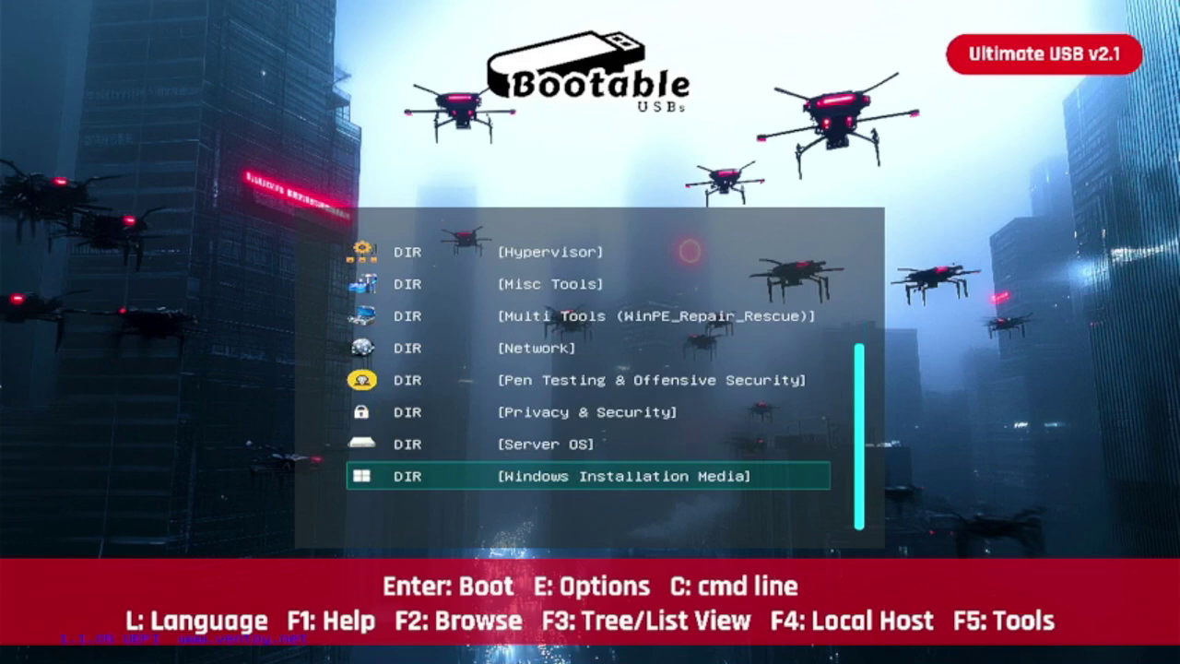
key(Up)
key(Up)
key(Up)
key(Up)
key(Up)
key(Up)
key(Up)
key(Up)
key(Up)
key(Up)
key(Up)
key(Up)
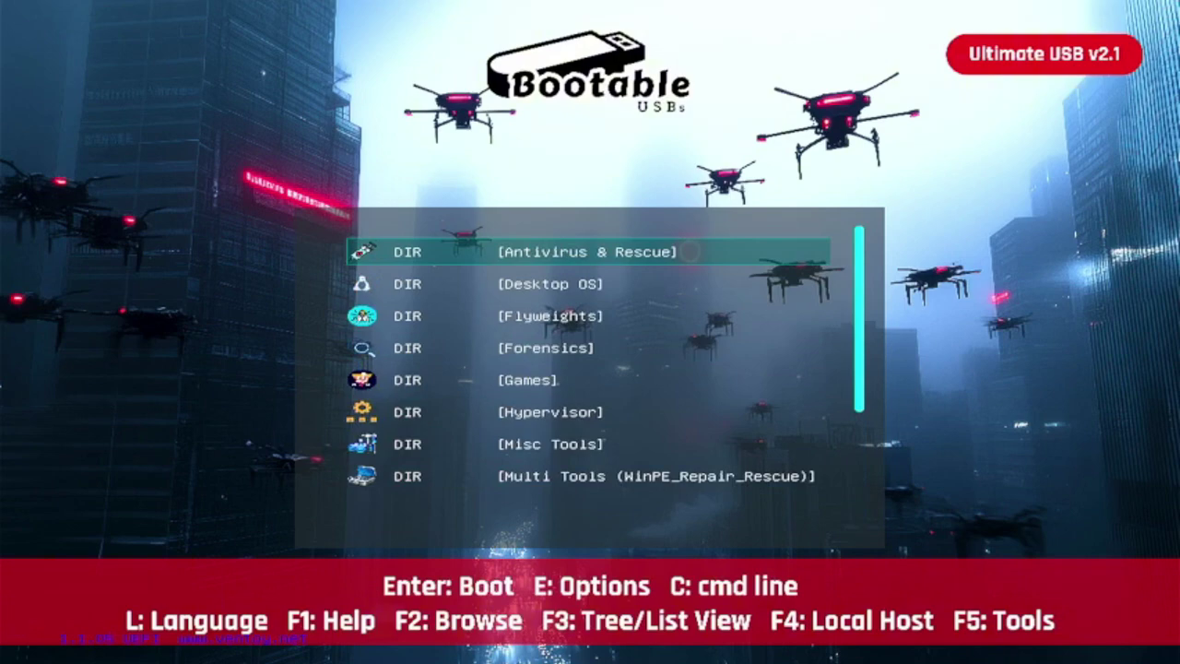
key(Down)
key(Down)
key(Down)
key(Down)
key(Down)
key(Down)
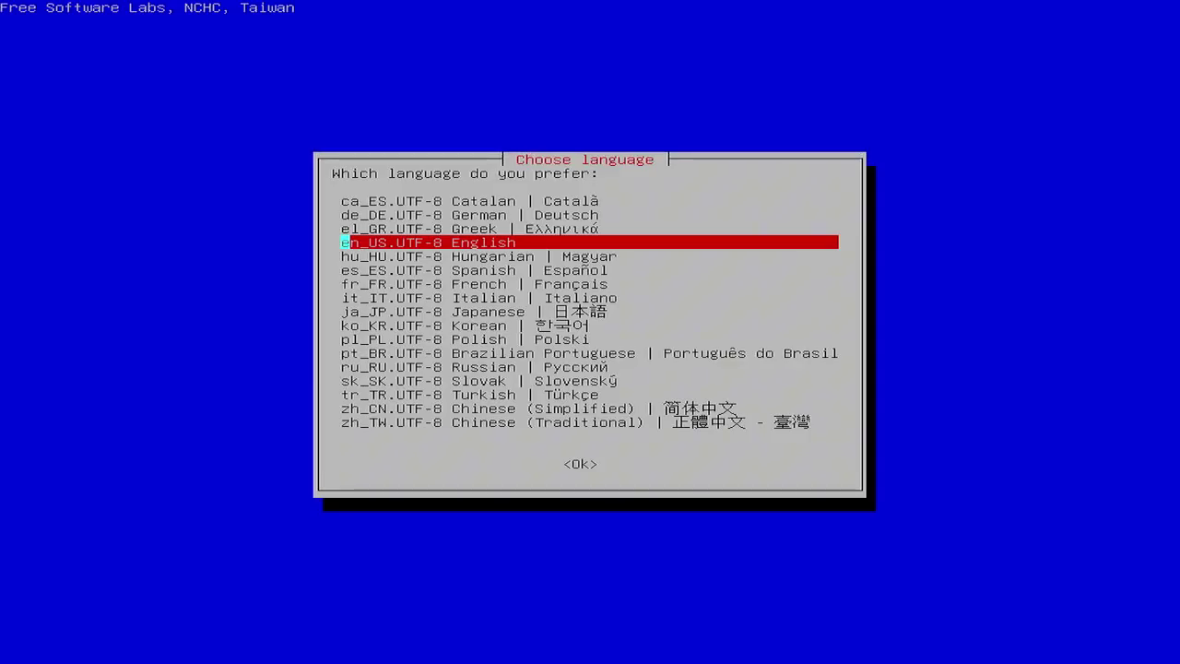
Step: Accept en_US English and the US keyboard, then browse cloning modes back to device-image
key(Return)
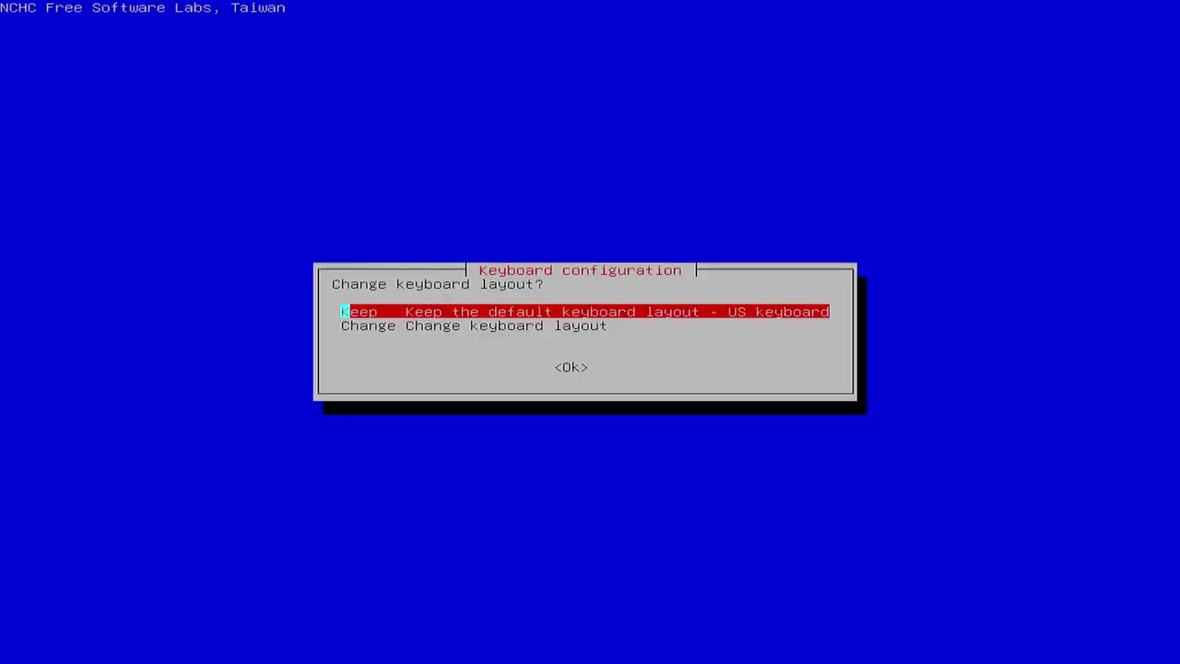
key(Return)
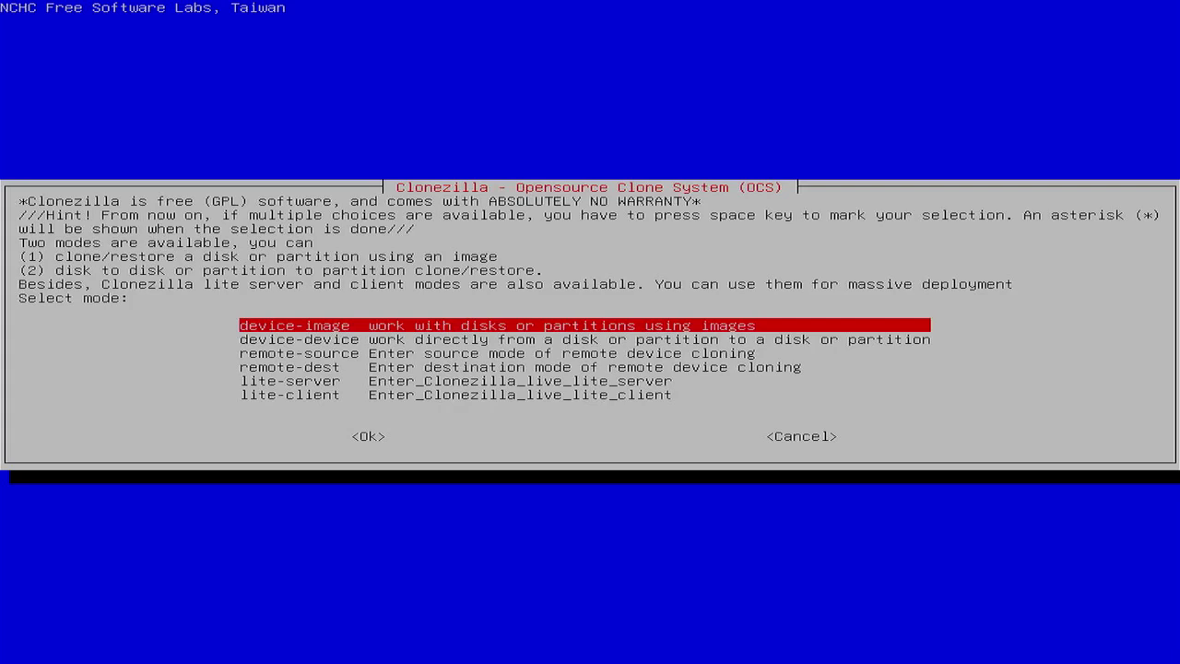
key(Down)
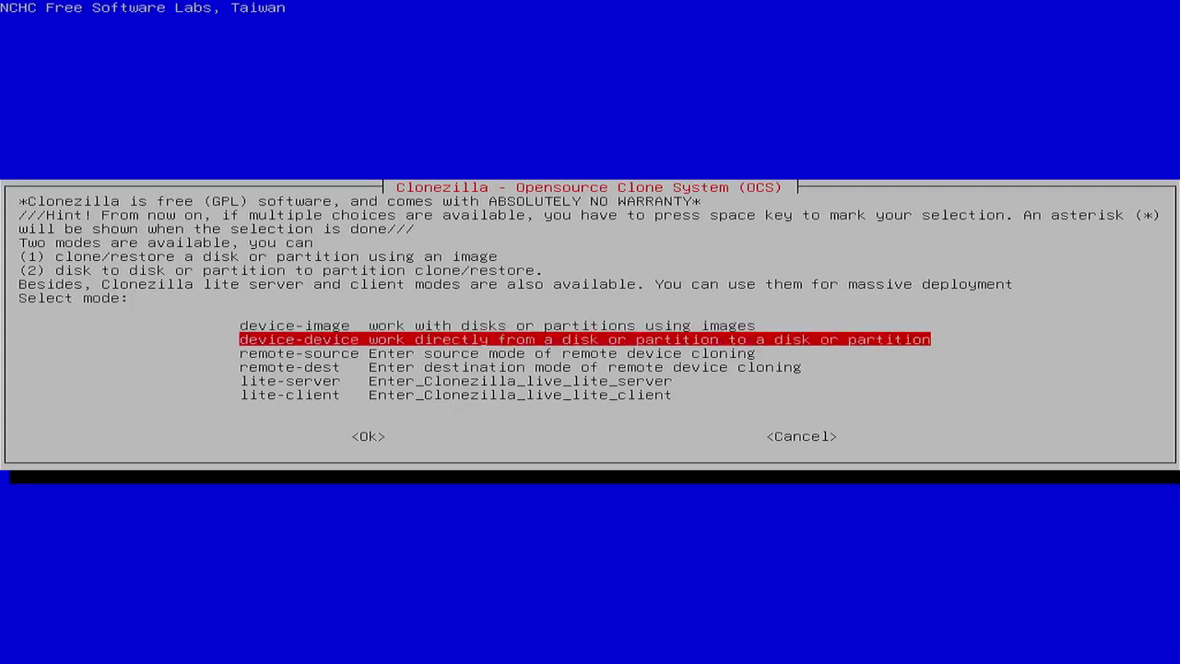
key(Down)
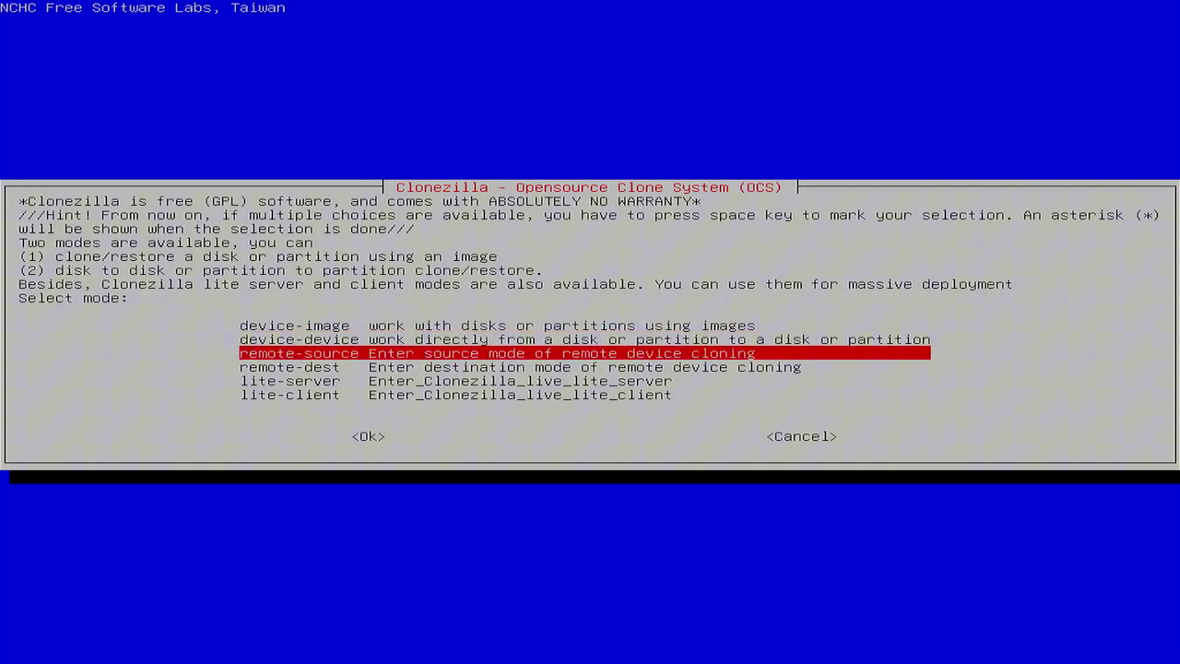
key(Down)
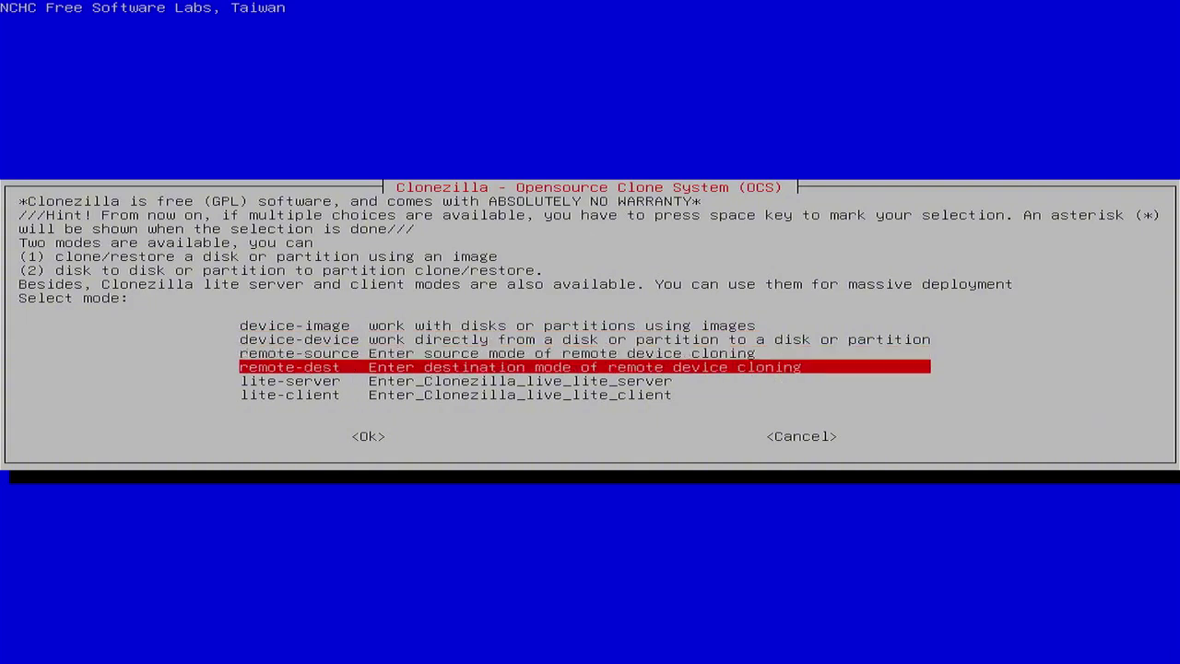
key(Down)
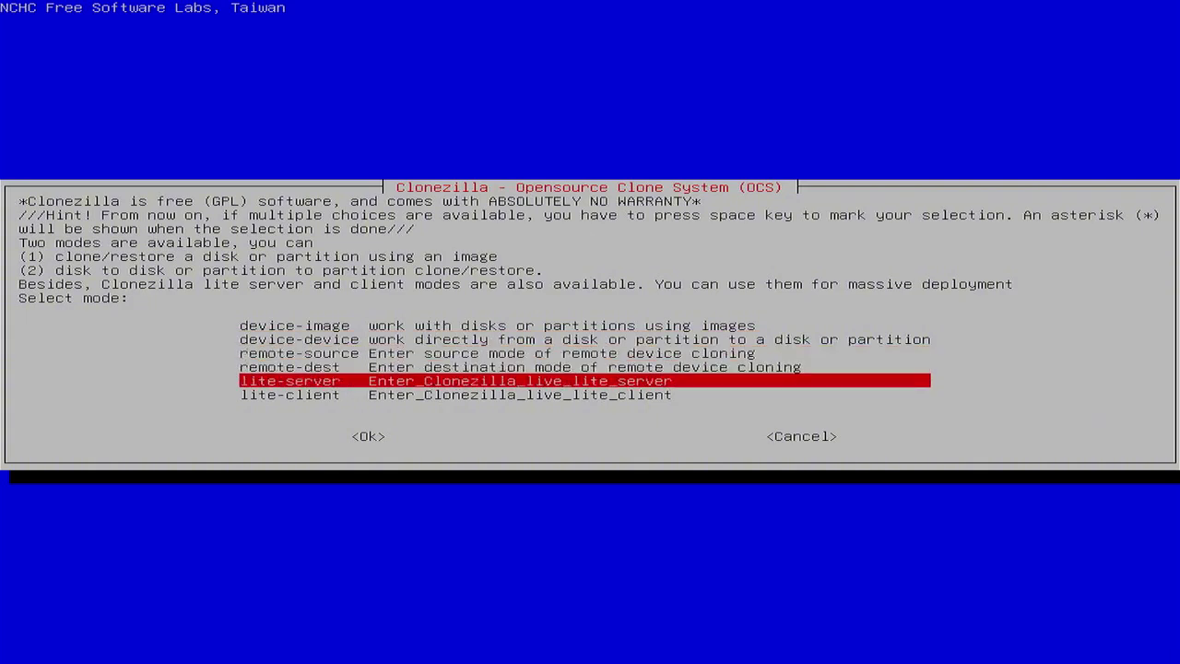
key(Down)
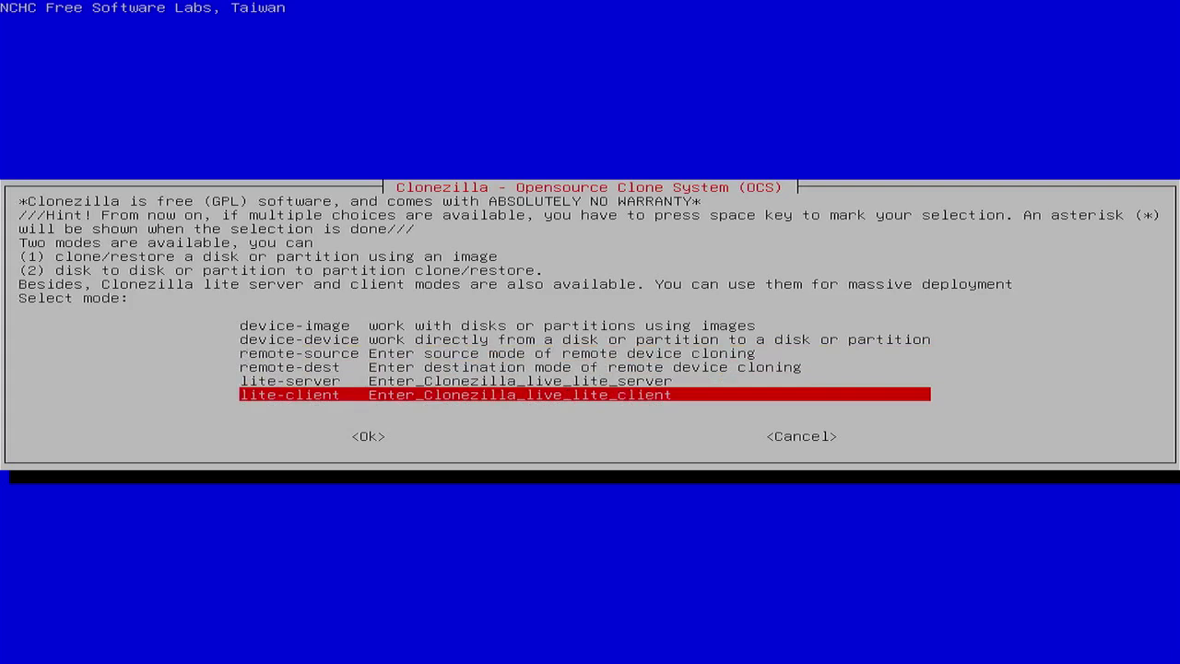
key(Up)
key(Up)
key(Up)
key(Up)
key(Up)
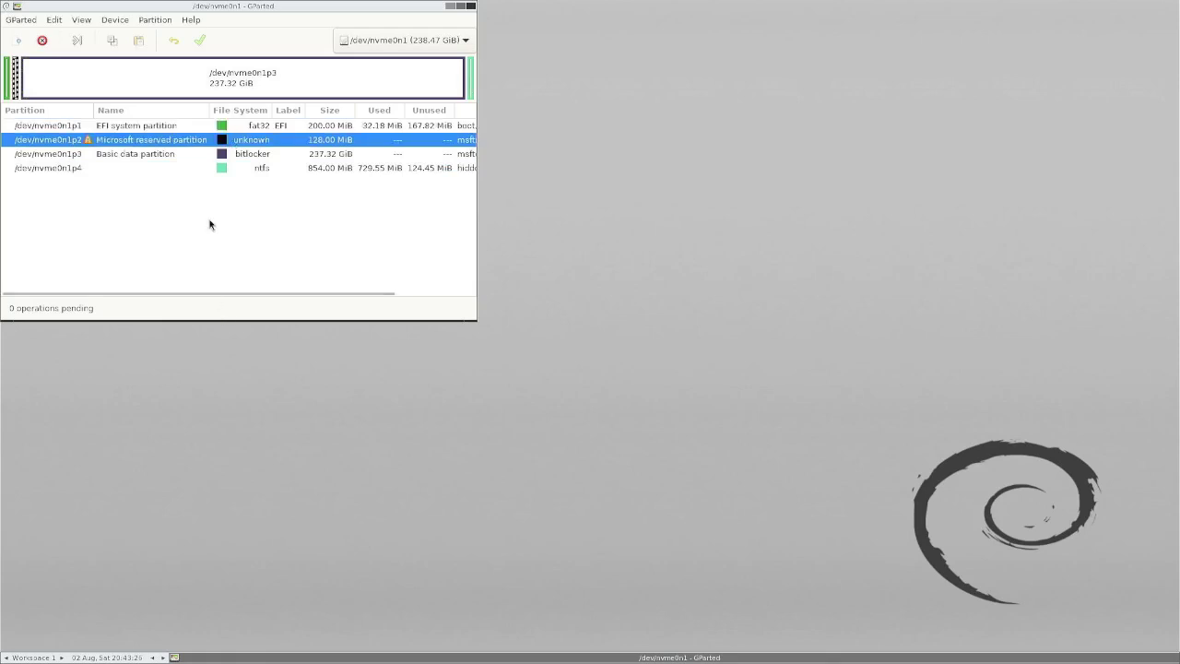
Step: Move the GParted window aside to uncover the desktop shortcuts
drag(177, 13, 312, 103)
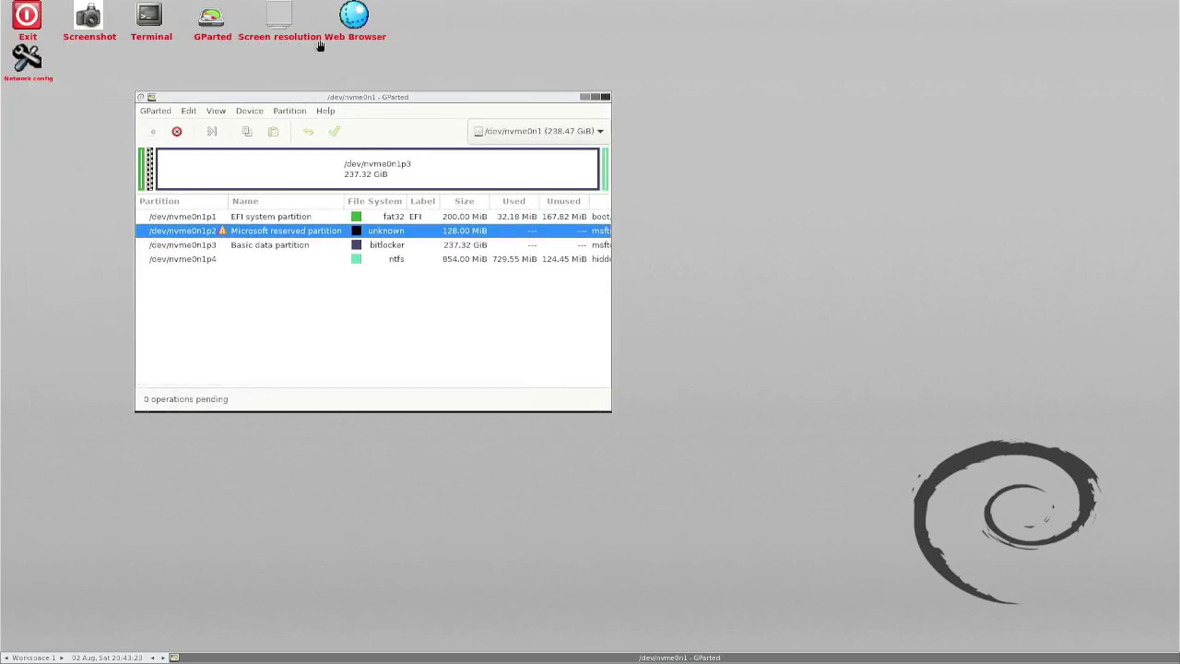